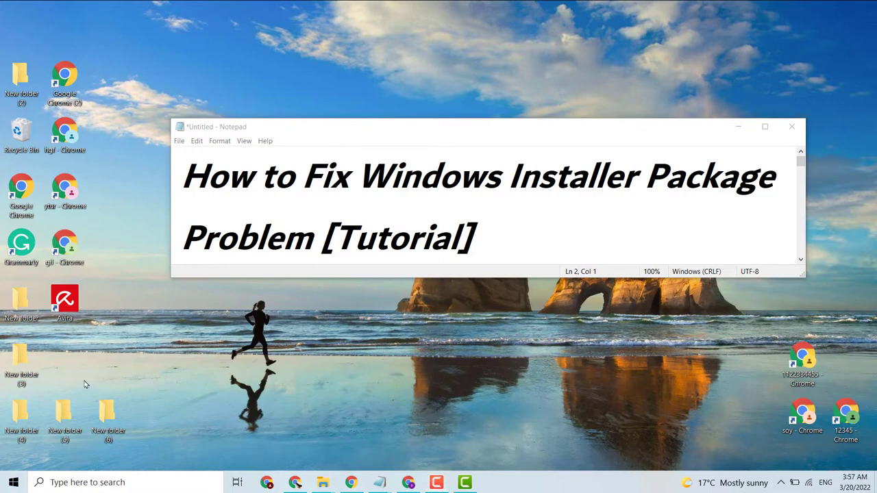
- Search the computer for "rege" and open Registry Editor
{"action": "left_click", "coordinate": [77, 482]}
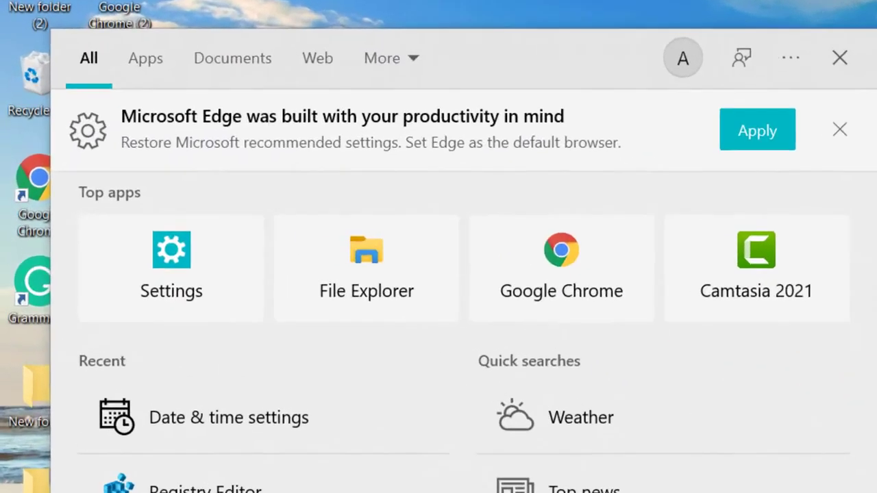
{"action": "type", "text": "rege"}
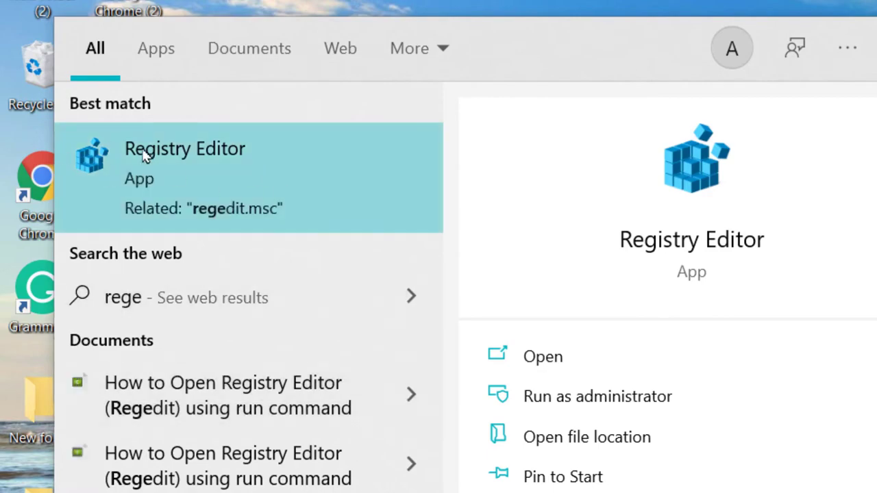
{"action": "left_click", "coordinate": [289, 175]}
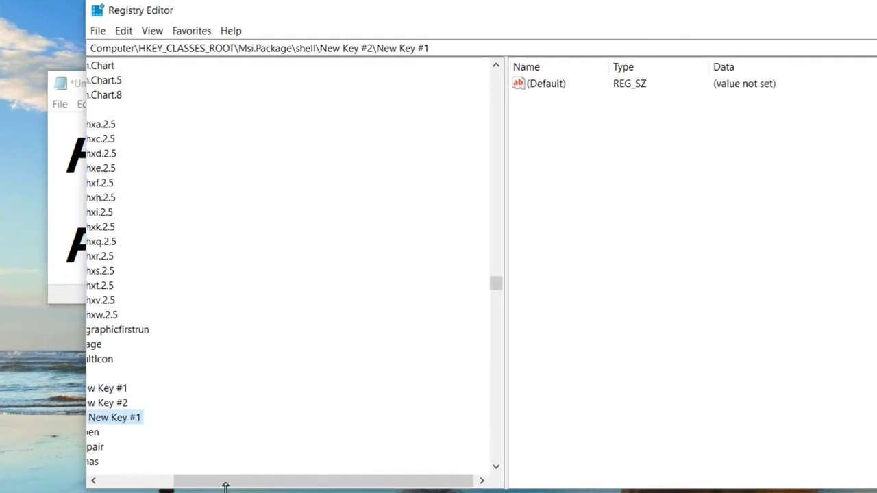
- Collapse the Msi.Package key and the whole HKEY_CLASSES_ROOT branch in the registry tree
{"action": "left_click_drag", "start_coordinate": [220, 481], "coordinate": [146, 482]}
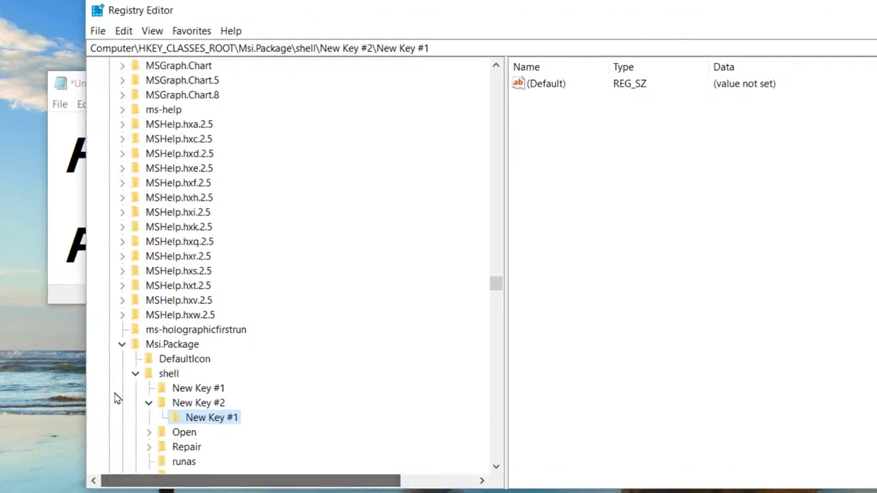
{"action": "left_click", "coordinate": [122, 344]}
{"action": "scroll", "coordinate": [132, 323], "scroll_direction": "up", "scroll_amount": 6}
{"action": "scroll", "coordinate": [132, 324], "scroll_direction": "up", "scroll_amount": 20}
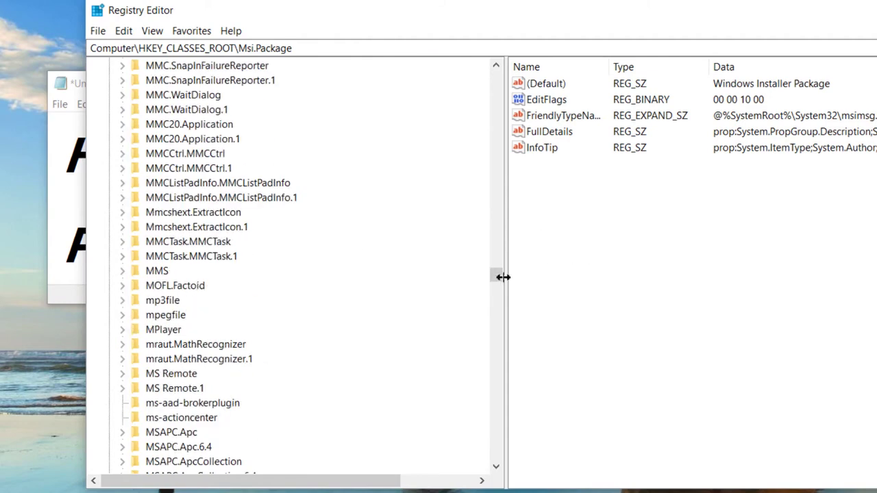
{"action": "left_click_drag", "start_coordinate": [495, 275], "coordinate": [469, 34]}
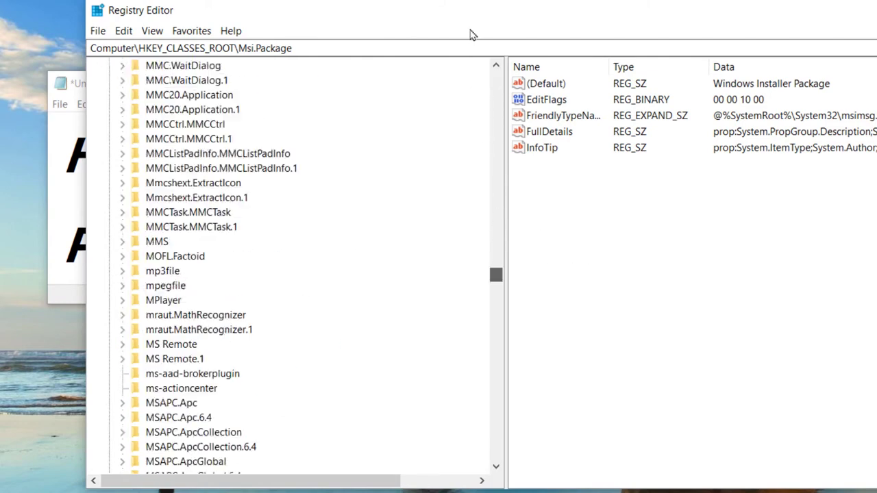
{"action": "left_click_drag", "start_coordinate": [501, 279], "coordinate": [493, 78]}
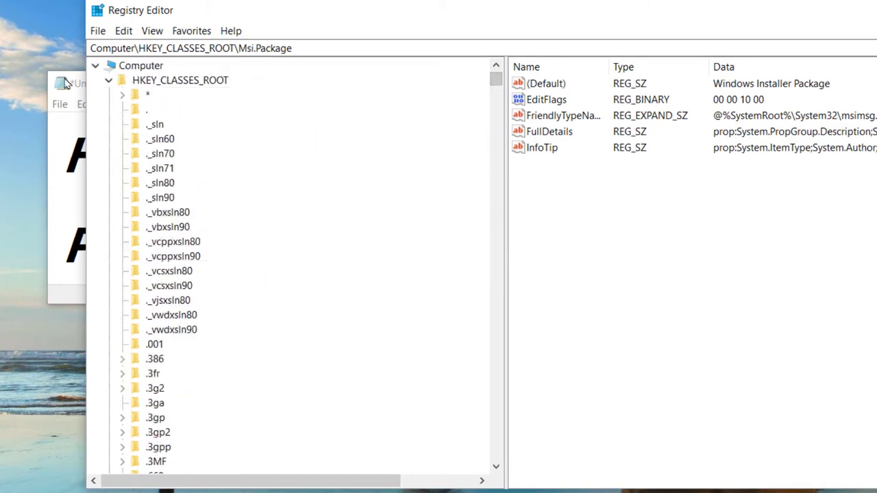
{"action": "left_click", "coordinate": [109, 83]}
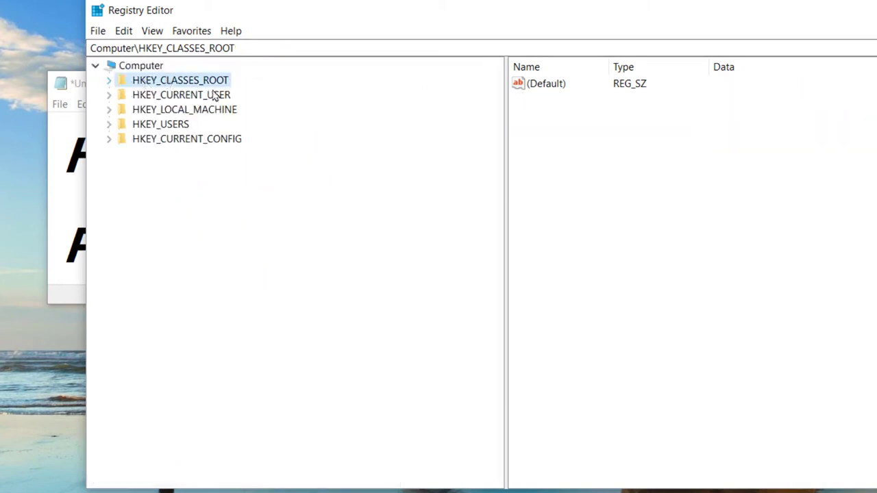
- Expand HKEY_CLASSES_ROOT and its Msi.Package key to show the subkeys of shell
{"action": "left_click", "coordinate": [108, 81]}
{"action": "scroll", "coordinate": [183, 173], "scroll_direction": "down", "scroll_amount": 15}
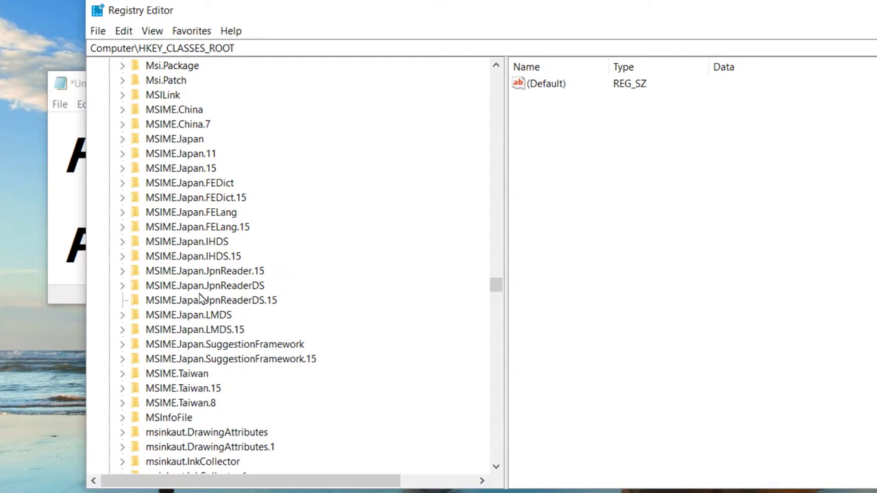
{"action": "scroll", "coordinate": [200, 300], "scroll_direction": "up", "scroll_amount": 2}
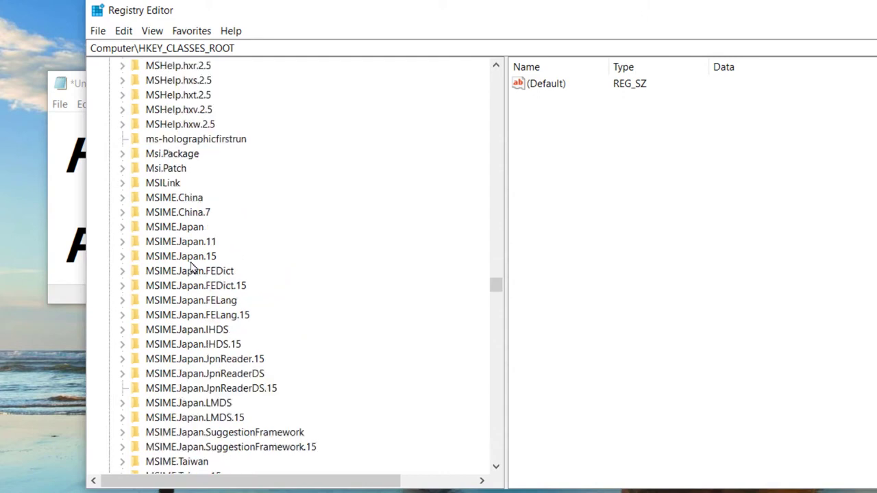
{"action": "left_click", "coordinate": [120, 156]}
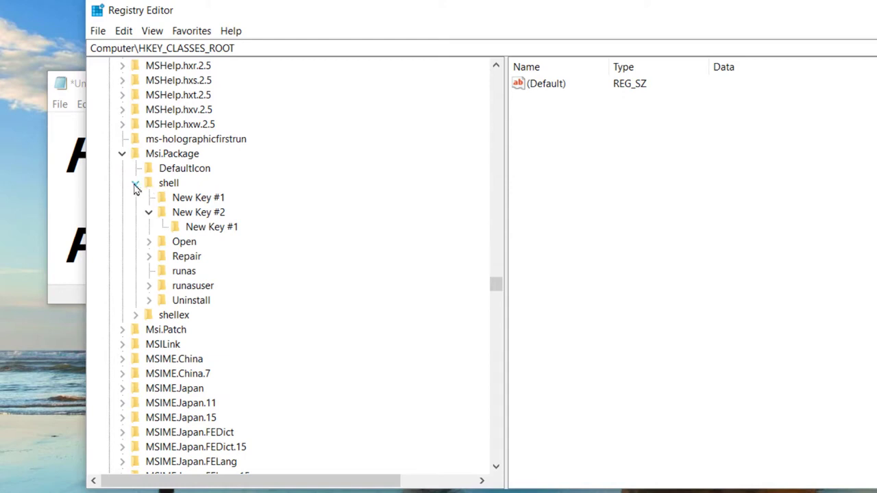
{"action": "left_click", "coordinate": [136, 185]}
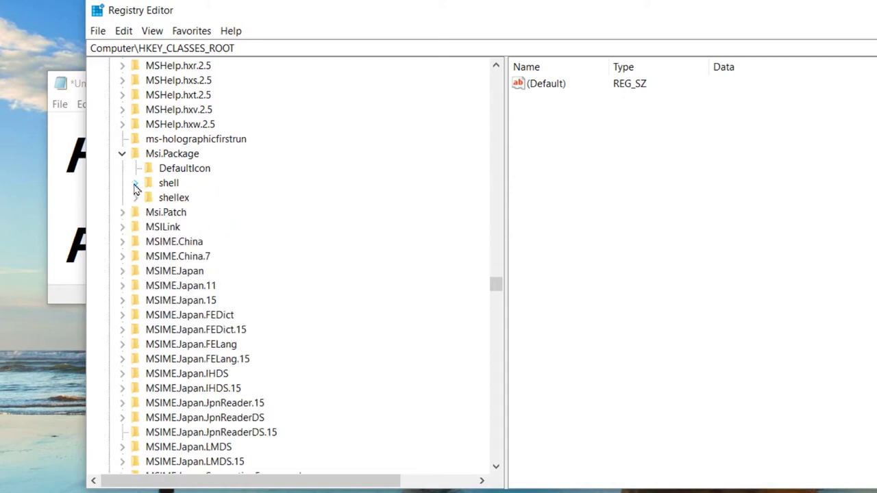
{"action": "left_click", "coordinate": [136, 184]}
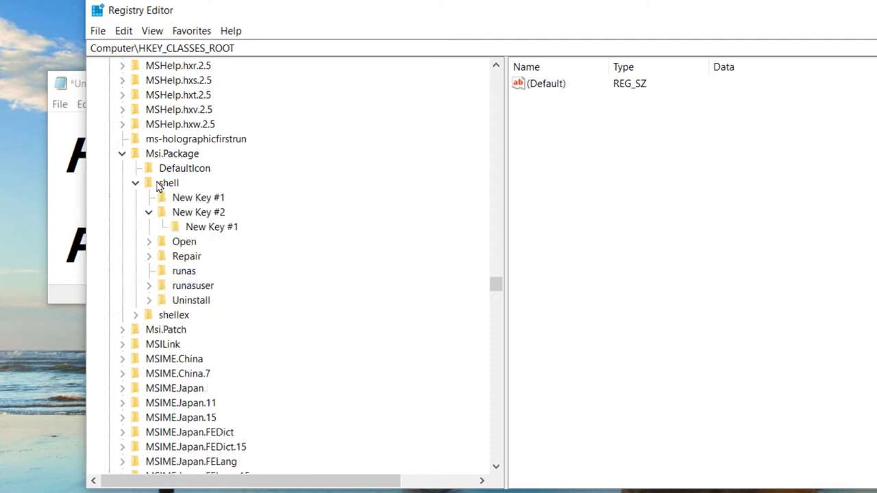
- Create a new key under Msi.Package\shell and try to name it runas
{"action": "left_click", "coordinate": [163, 184]}
{"action": "right_click", "coordinate": [165, 190]}
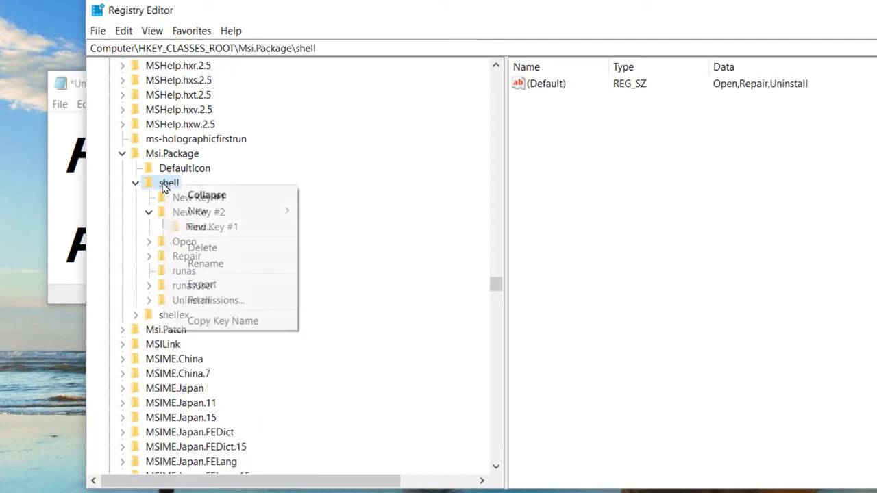
{"action": "mouse_move", "coordinate": [201, 221]}
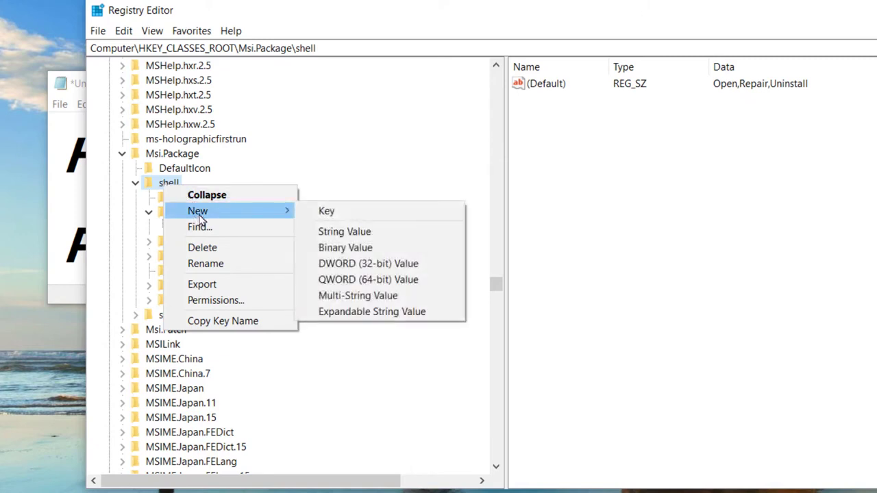
{"action": "left_click", "coordinate": [341, 212]}
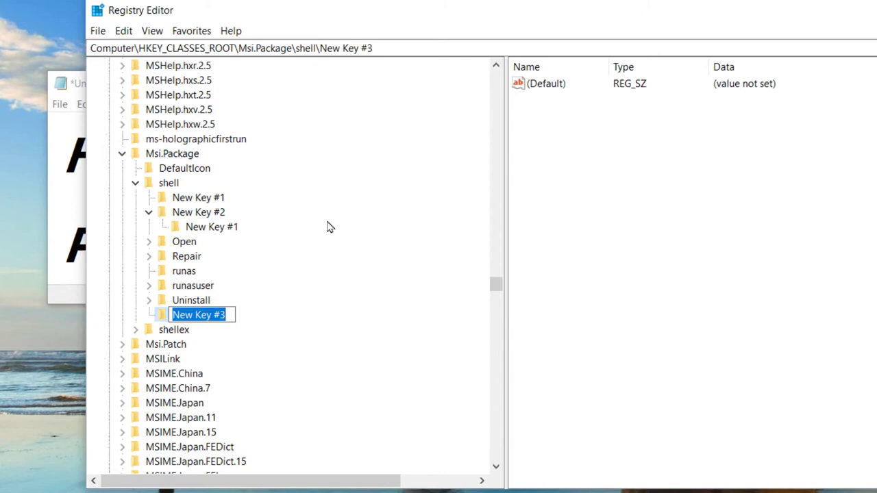
{"action": "type", "text": "ru"}
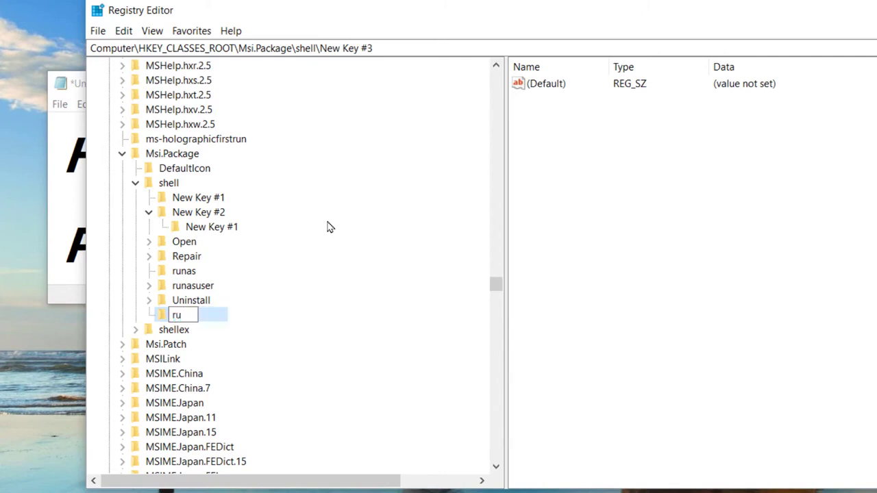
{"action": "type", "text": "nas"}
{"action": "key", "text": "Return"}
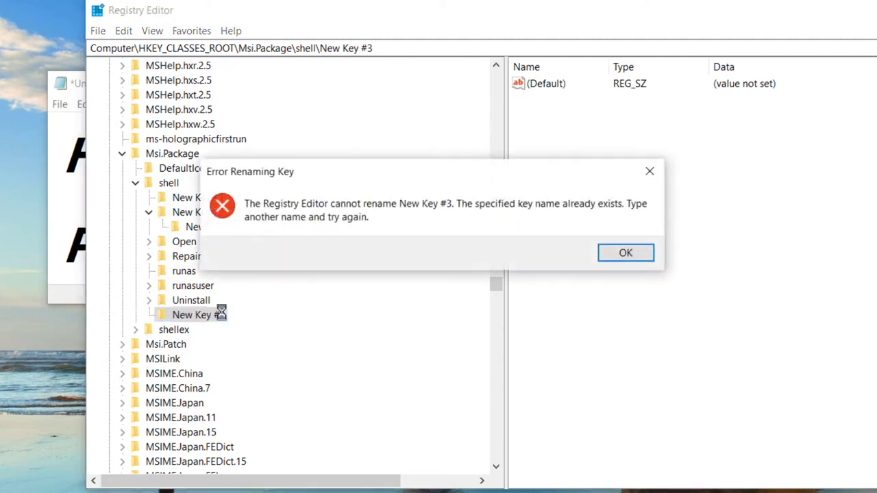
{"action": "left_click", "coordinate": [627, 253]}
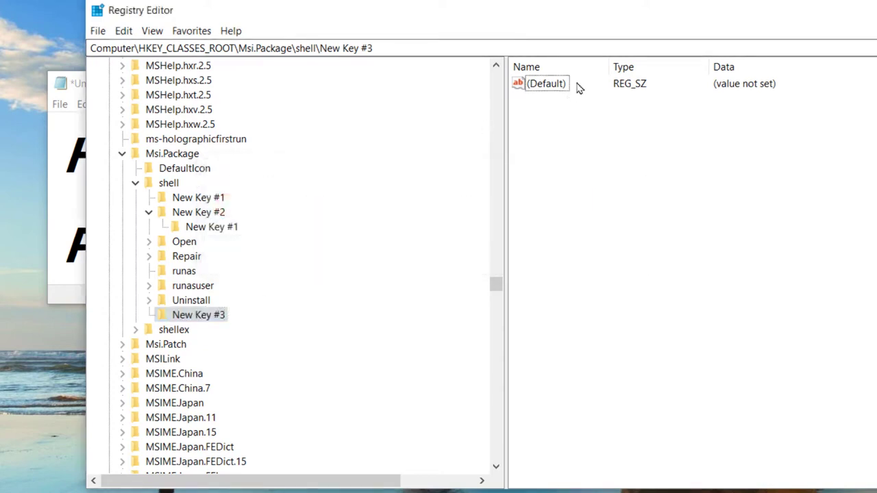
- Set the (Default) value of the new key under shell to "Install as &administrato"
{"action": "left_click", "coordinate": [537, 83]}
{"action": "double_click", "coordinate": [539, 83]}
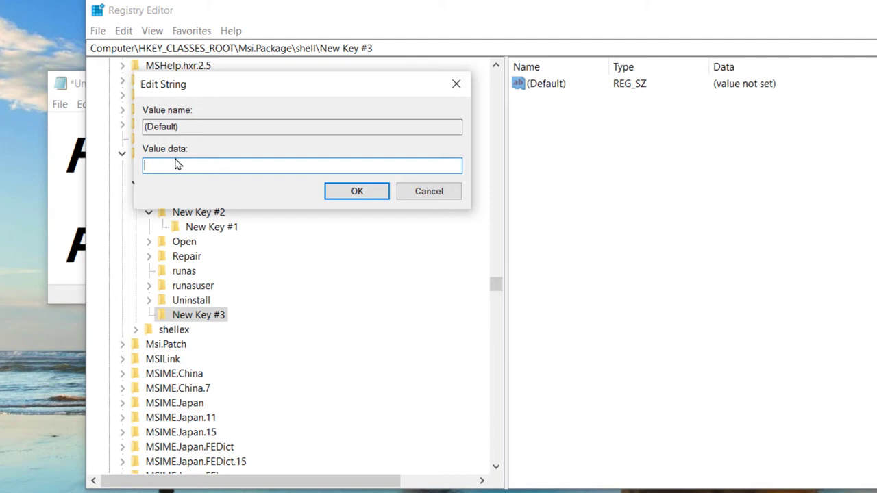
{"action": "type", "text": "Install a"}
{"action": "type", "text": "&administrato"}
{"action": "left_click", "coordinate": [344, 195]}
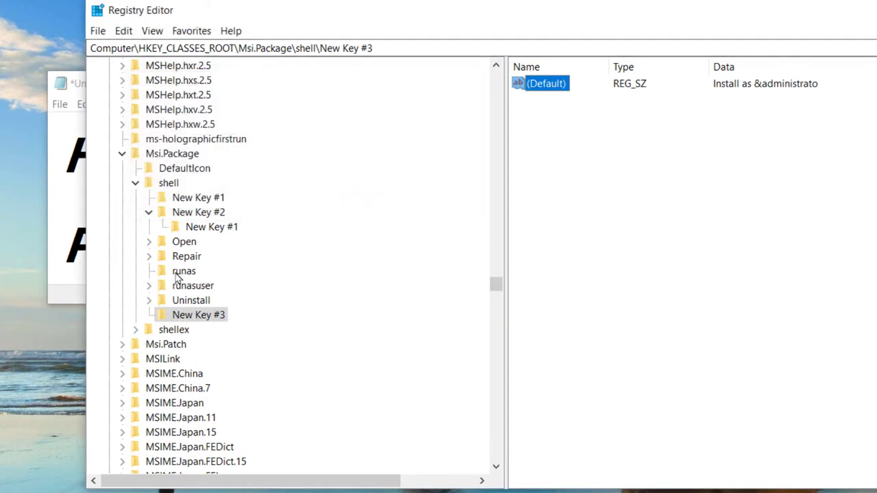
- Create a new key under the existing runas key and enter msiexec /i "%1" in its name
{"action": "left_click", "coordinate": [195, 274]}
{"action": "right_click", "coordinate": [195, 274]}
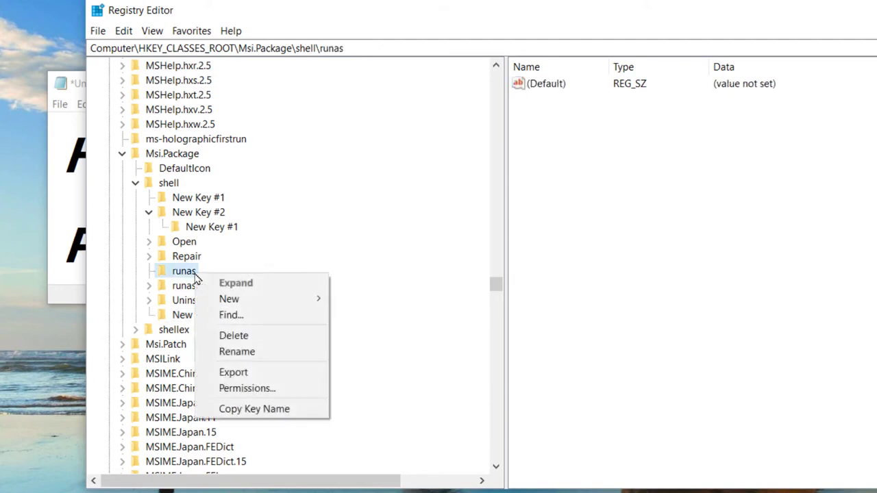
{"action": "mouse_move", "coordinate": [241, 302]}
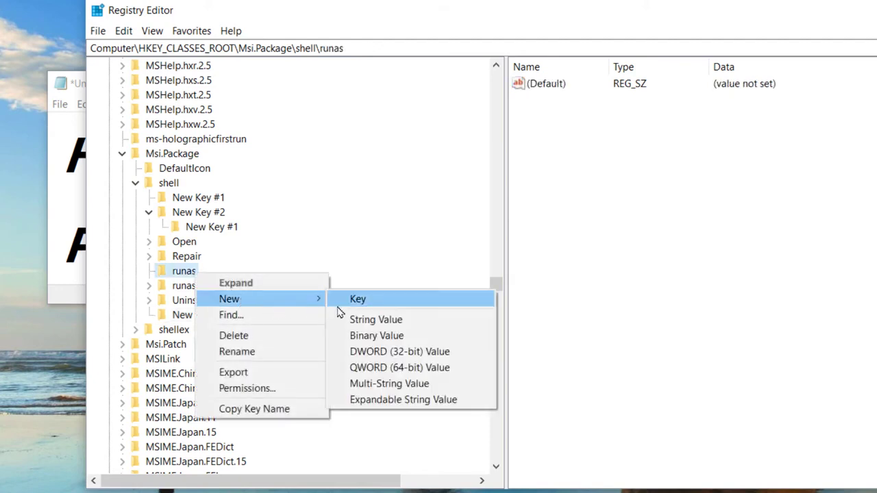
{"action": "left_click", "coordinate": [359, 305]}
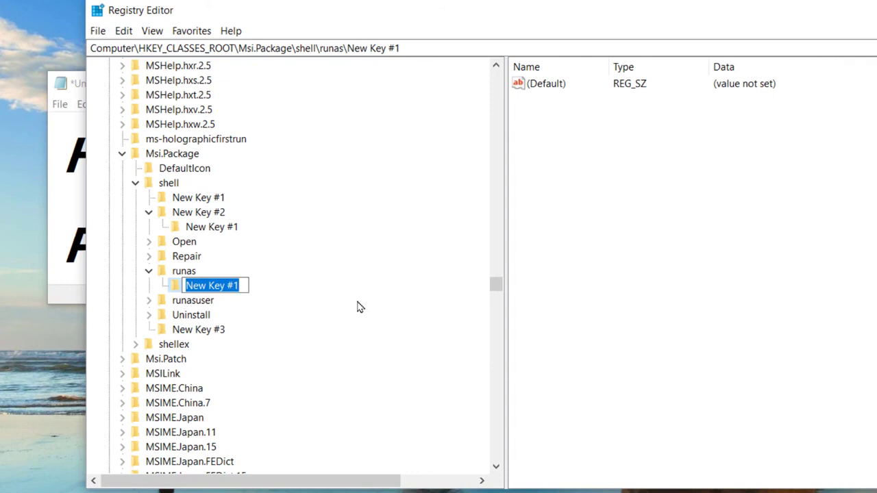
{"action": "type", "text": "ms"}
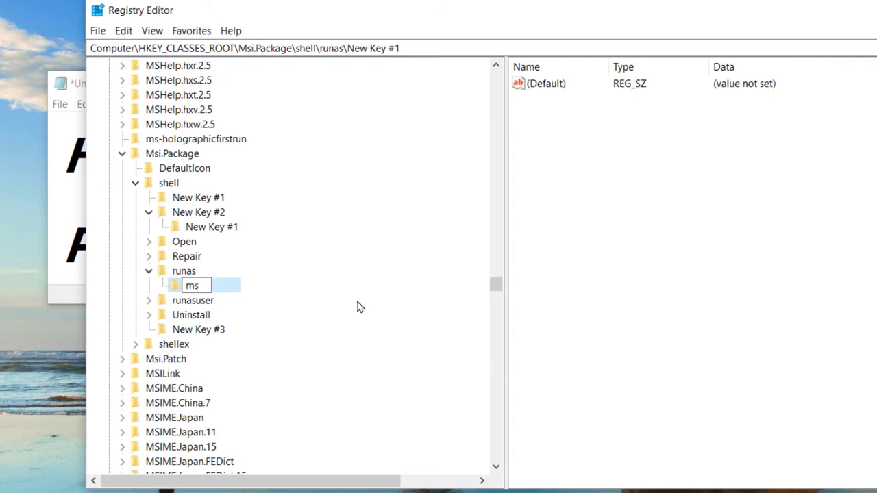
{"action": "type", "text": "iexec /i \""}
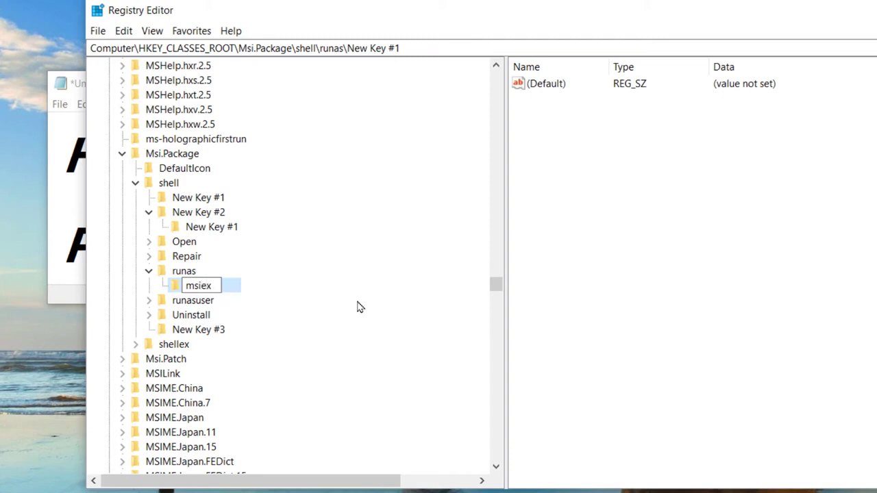
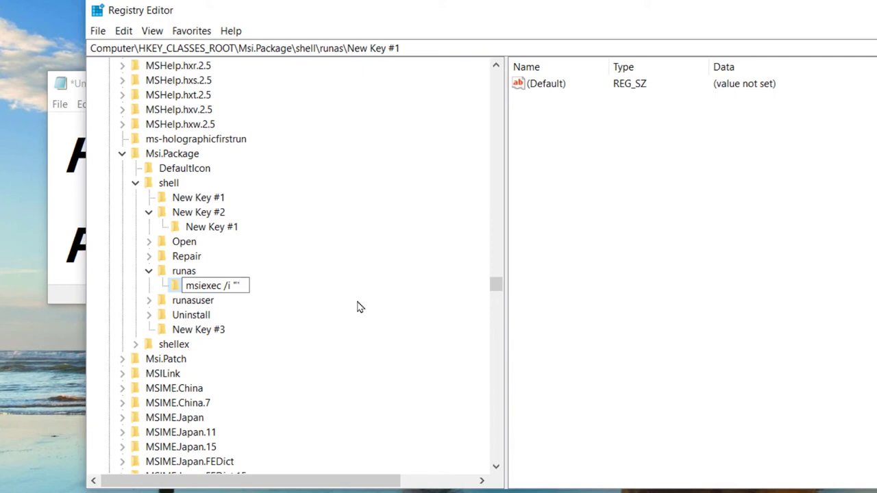
{"action": "key", "text": "BackSpace"}
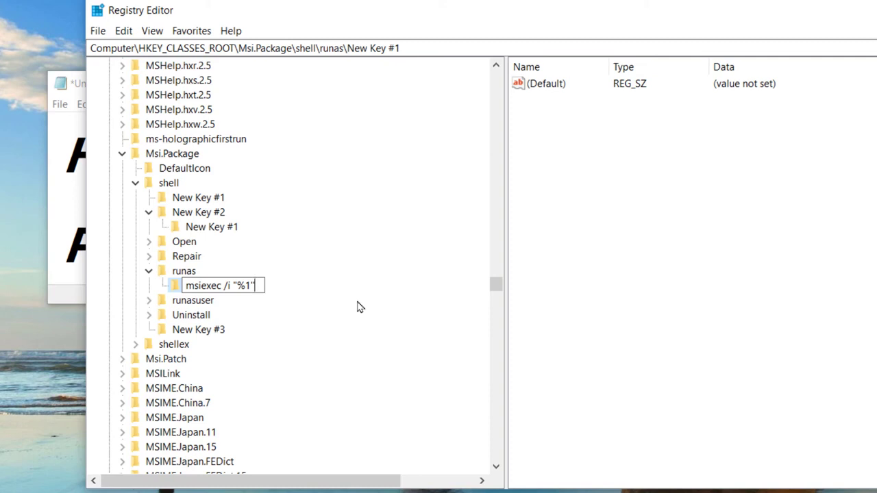
- Cut the msiexec text from the key name, name the key comm and add a subkey named command inside it
{"action": "left_click_drag", "start_coordinate": [259, 286], "coordinate": [184, 283]}
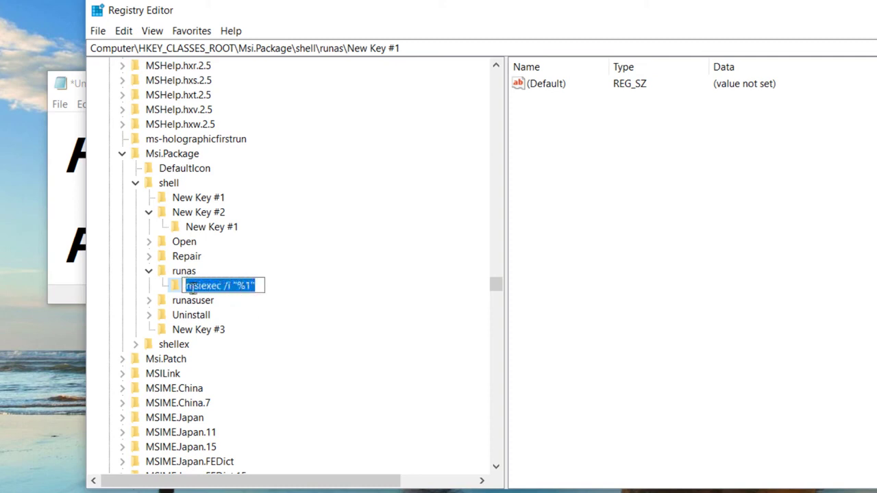
{"action": "right_click", "coordinate": [196, 283]}
{"action": "left_click", "coordinate": [238, 331]}
{"action": "type", "text": "c"}
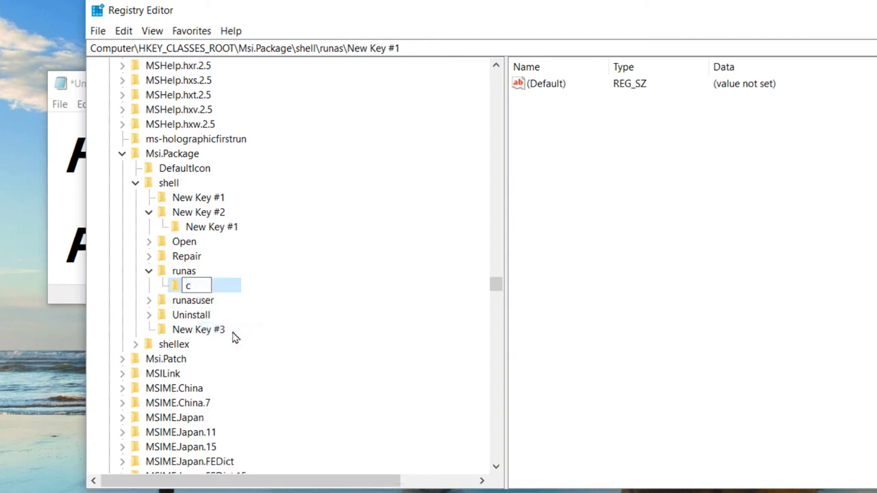
{"action": "type", "text": "ommand"}
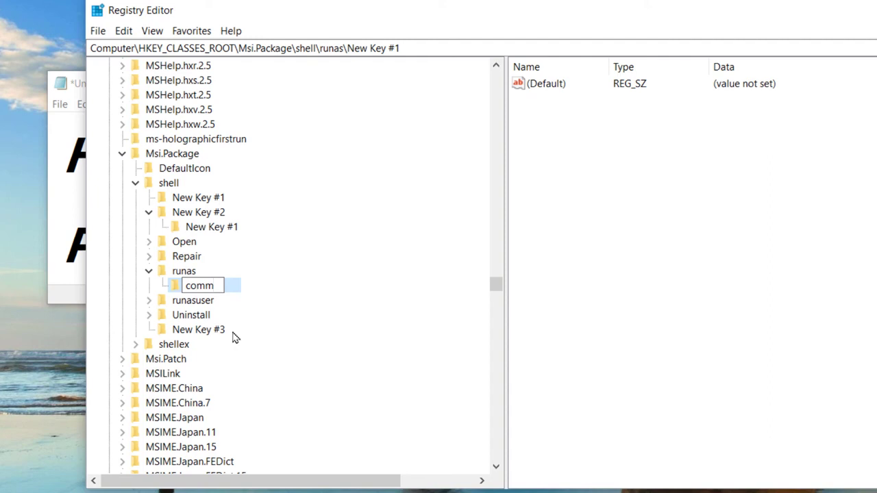
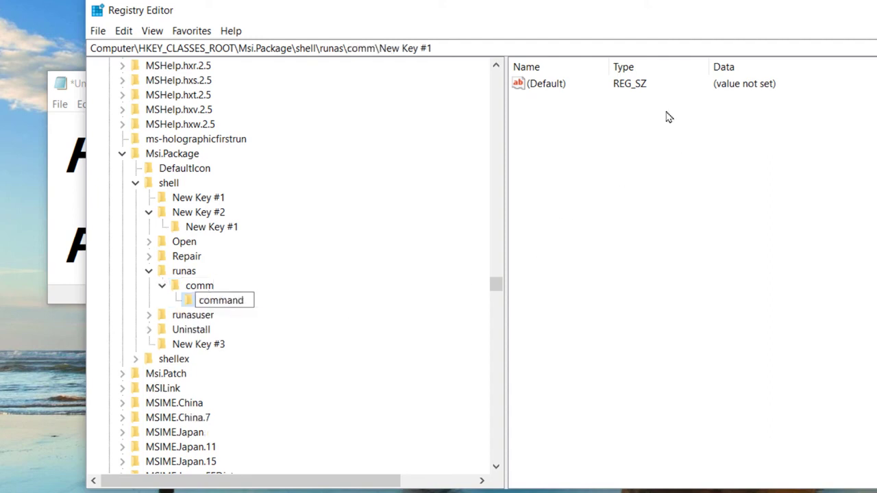
- Set the (Default) value of the command key to msiexec /i "%1"
{"action": "left_click", "coordinate": [624, 89]}
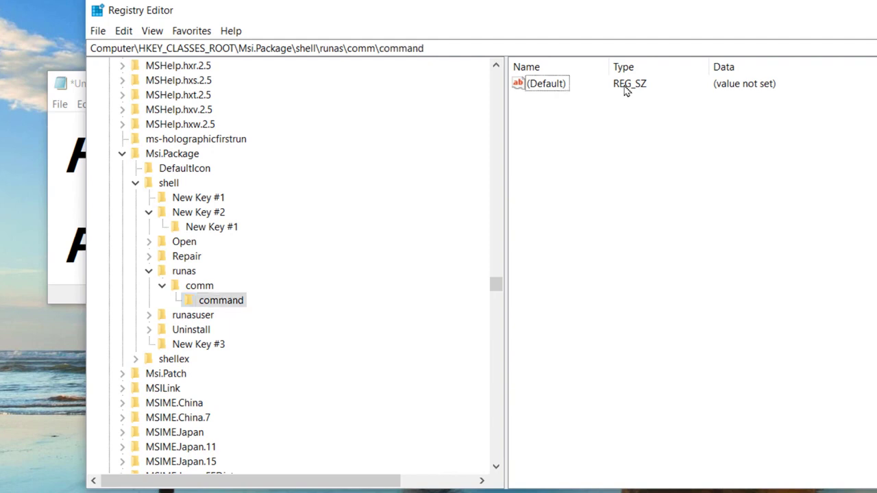
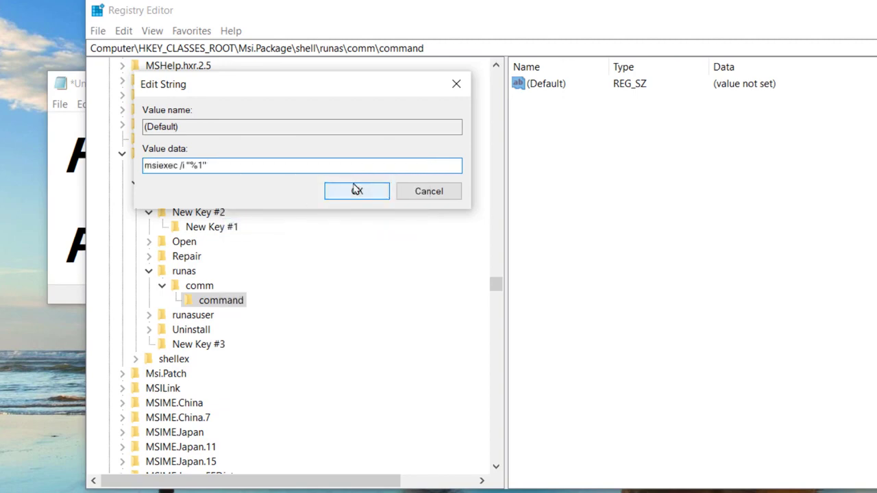
{"action": "left_click", "coordinate": [354, 191]}
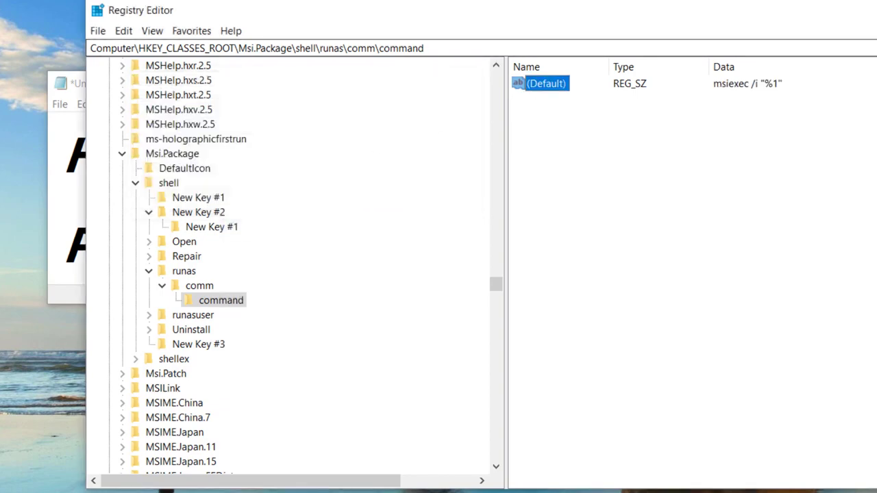